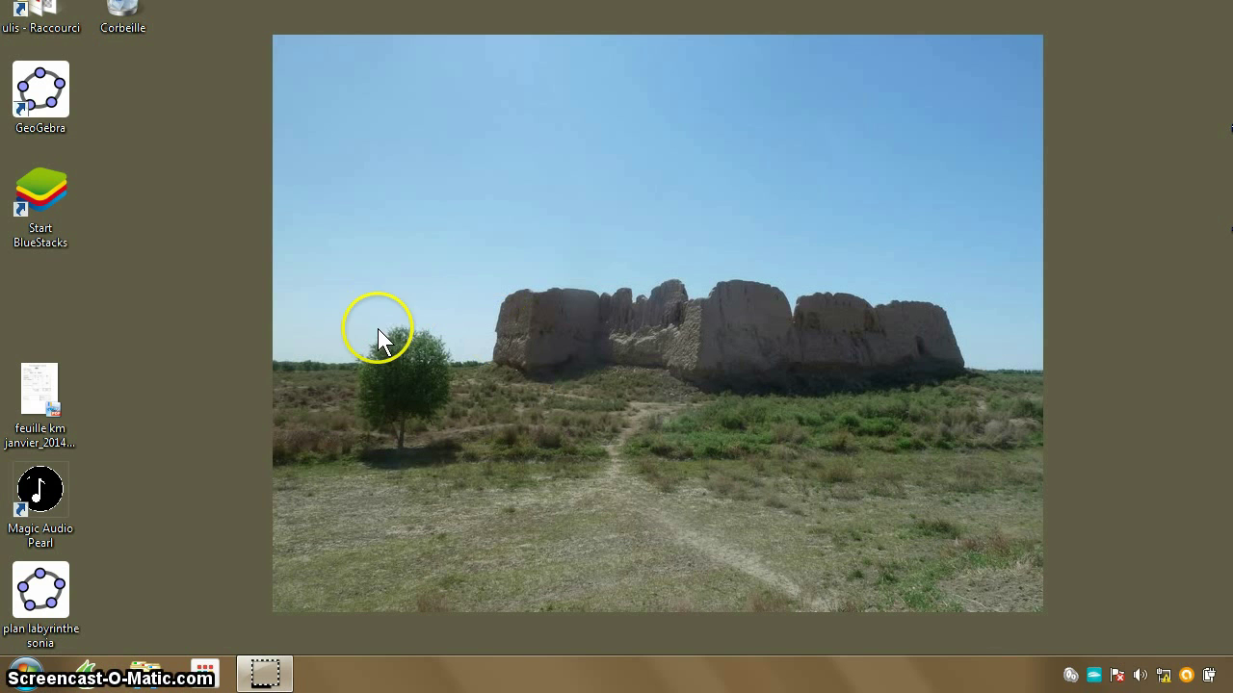
Create a new desktop shortcut with the target "shutdown.exe -s -t 00".
right_click(184, 326)
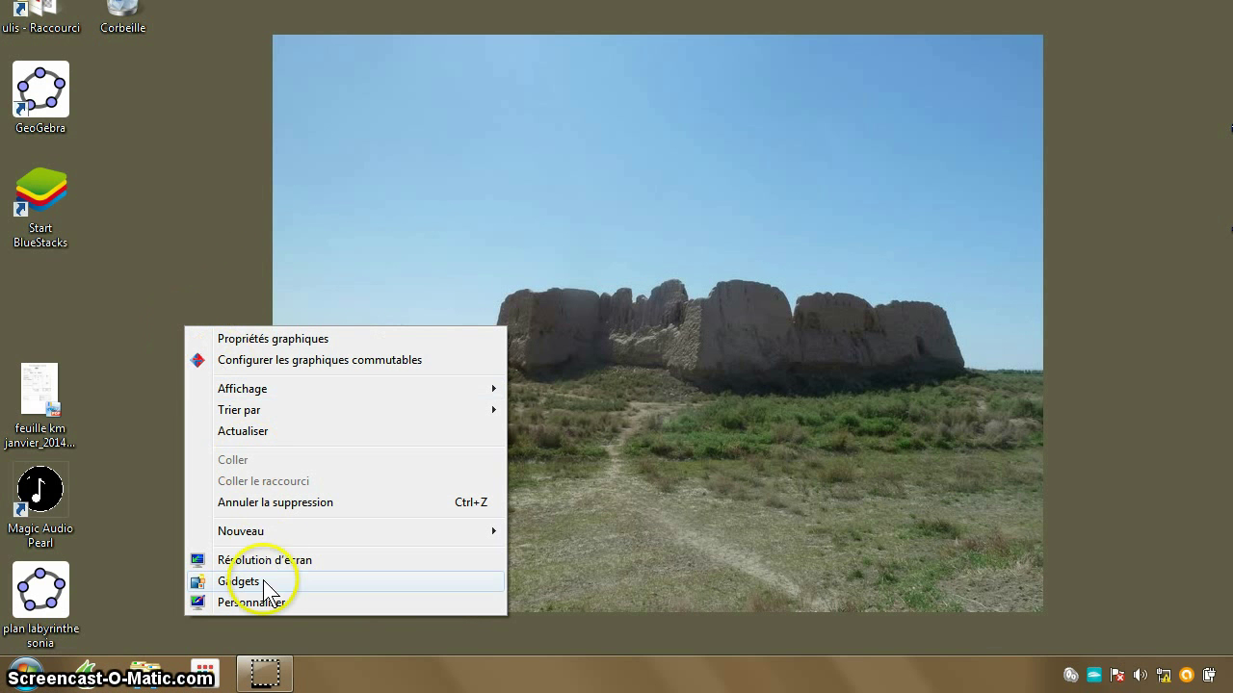
mouse_move(286, 542)
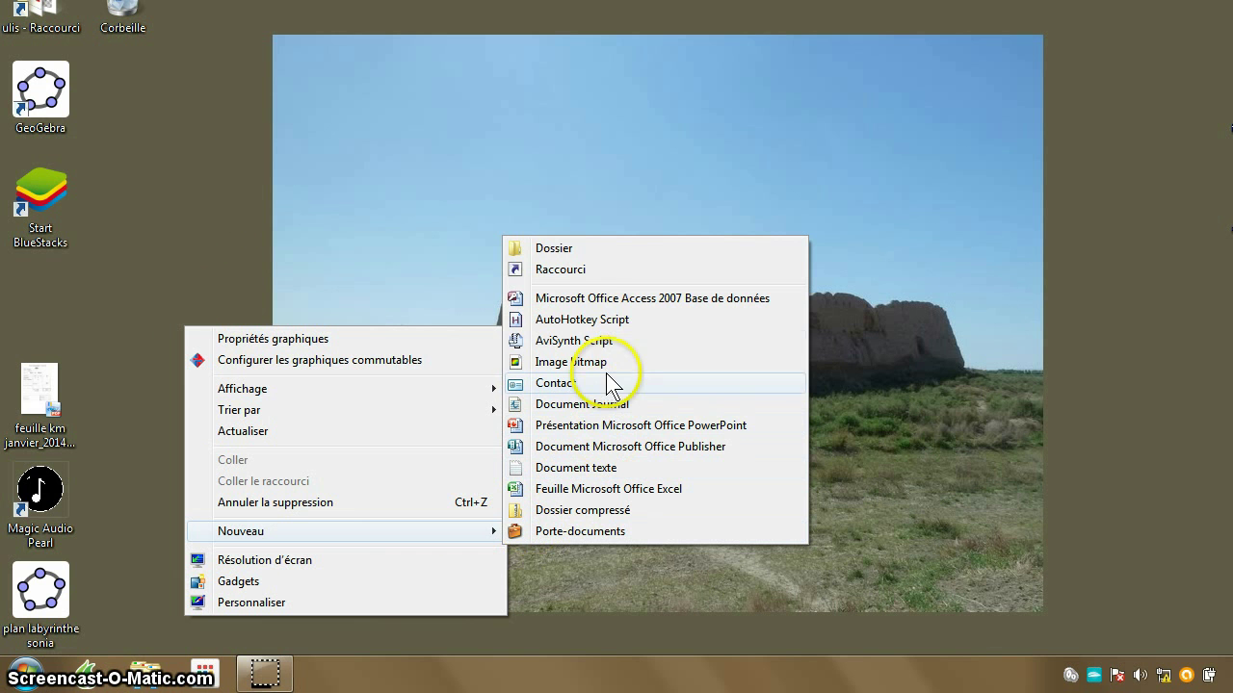
left_click(563, 270)
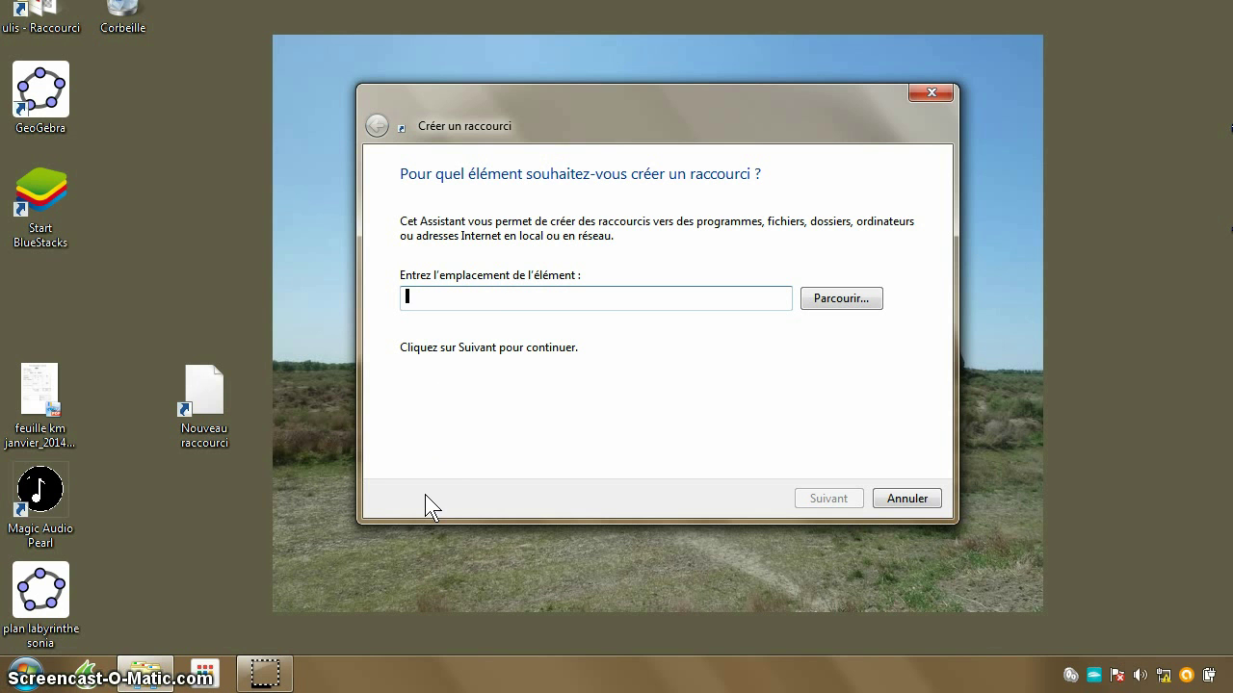
type("shu")
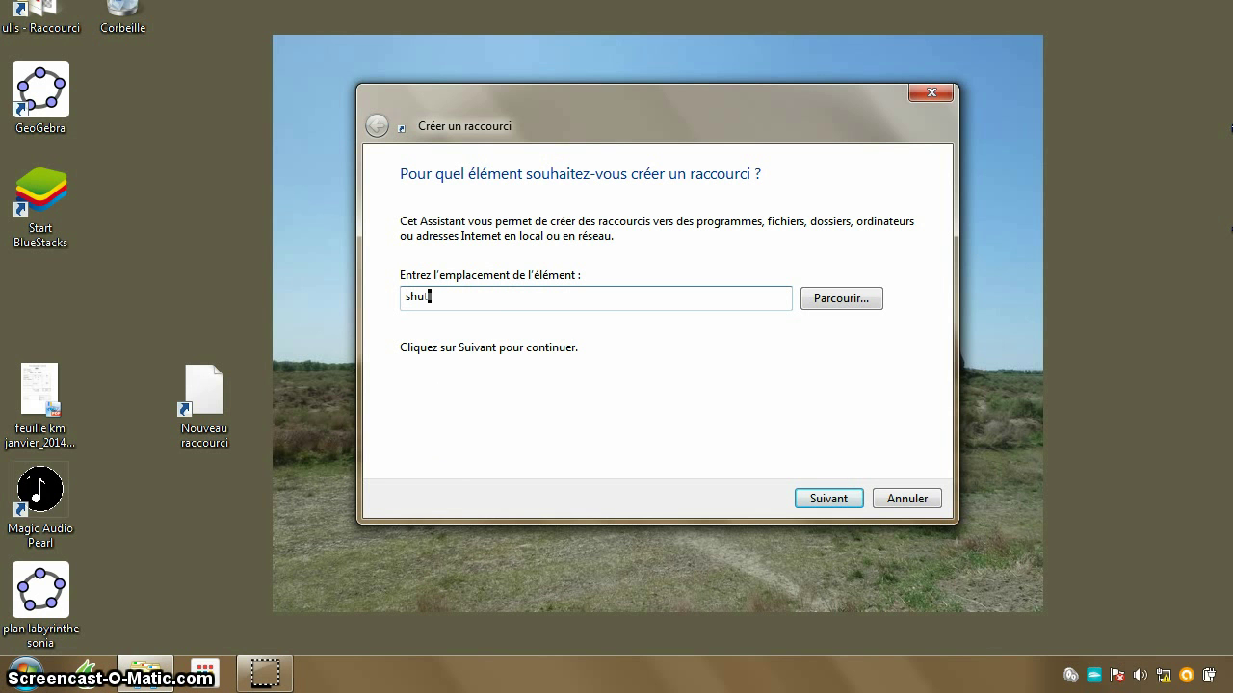
type("tdown.exe -")
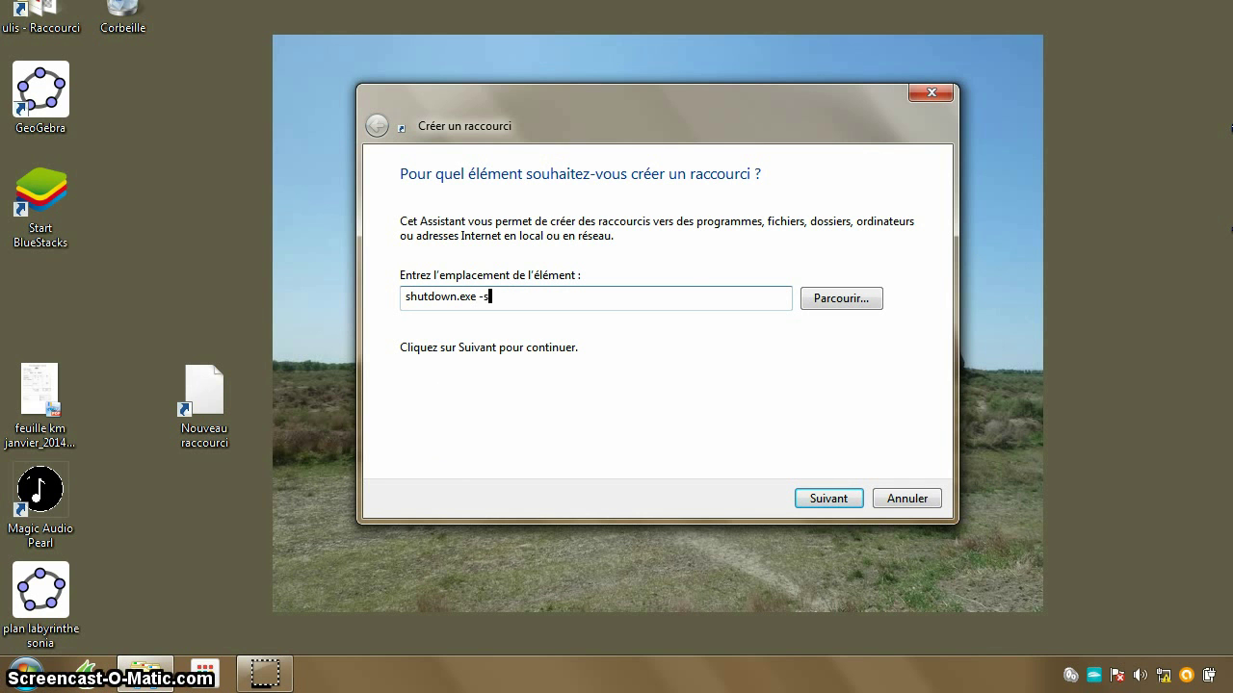
type("s -t 00")
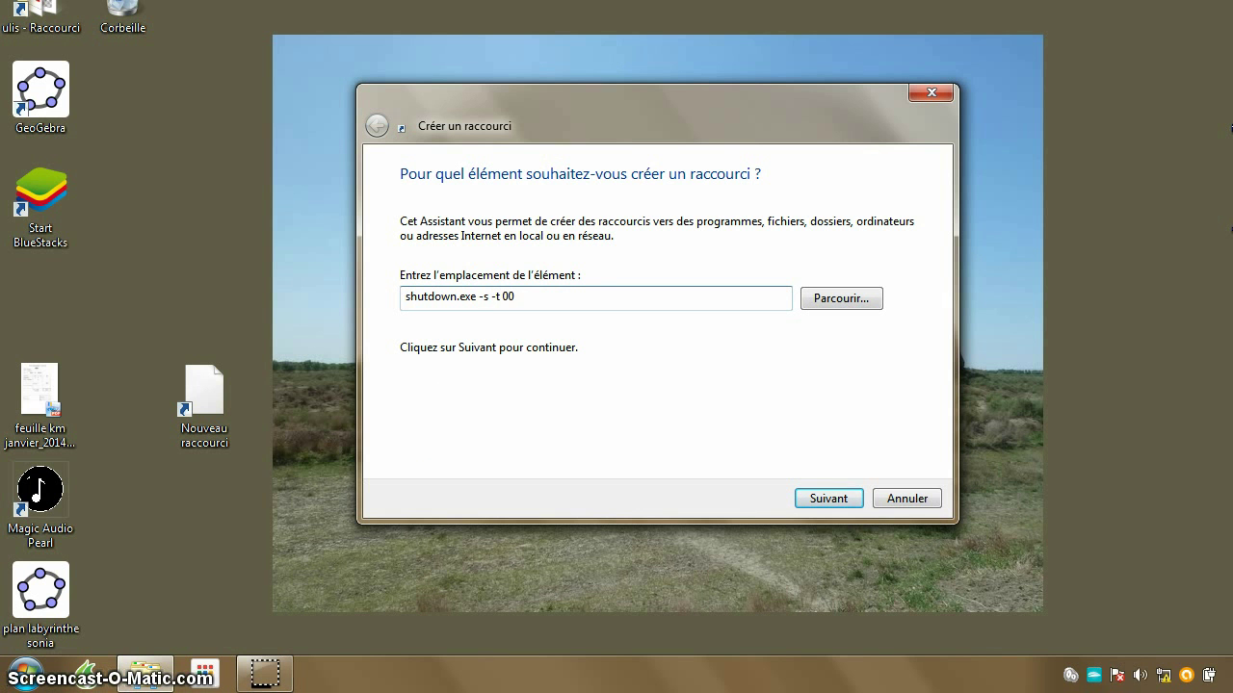
left_click_drag(540, 299, 492, 296)
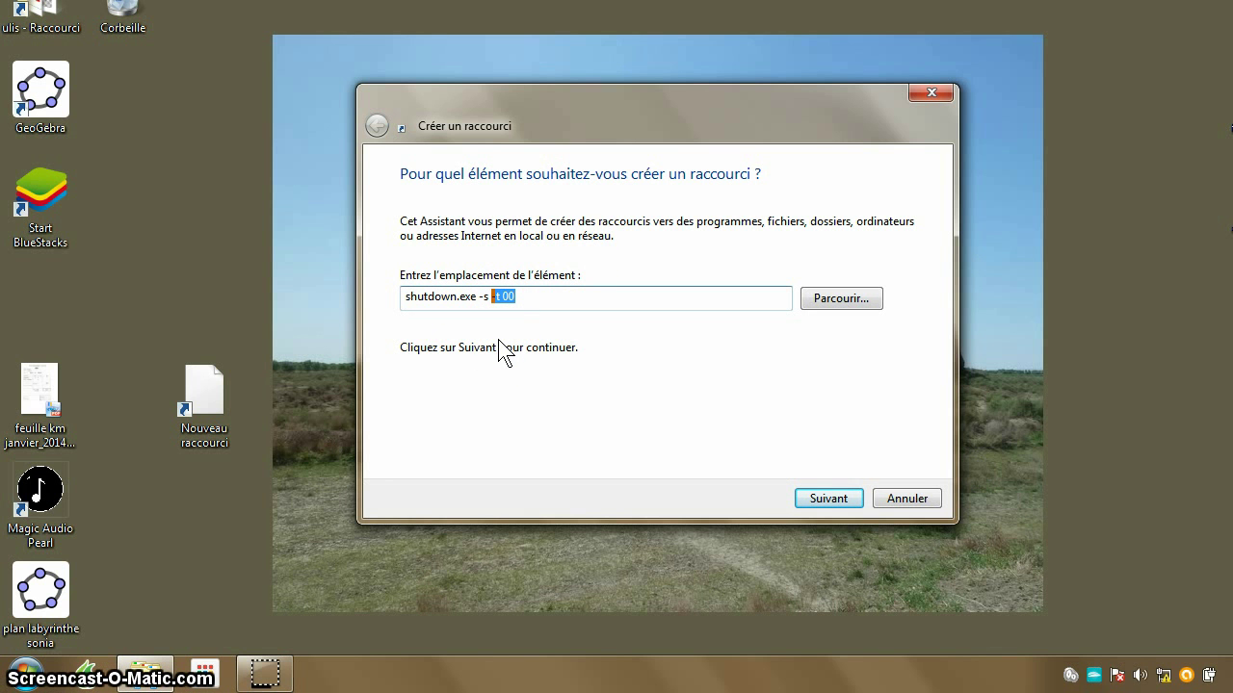
left_click(550, 299)
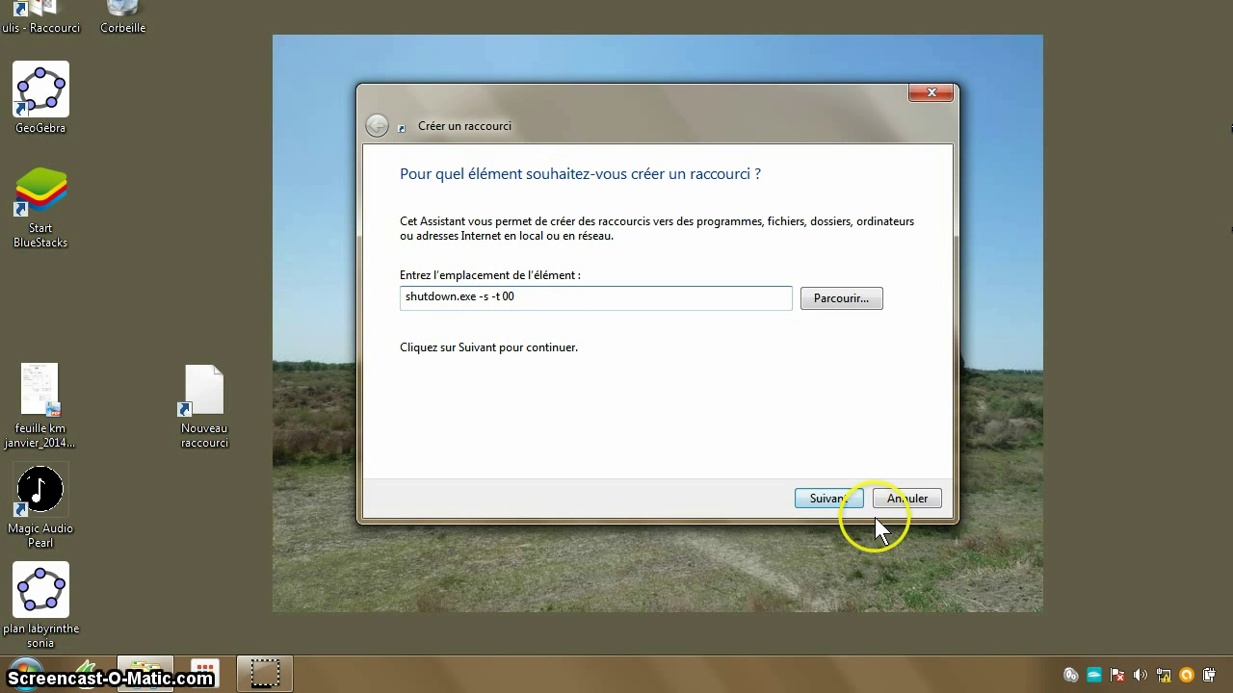
left_click(828, 498)
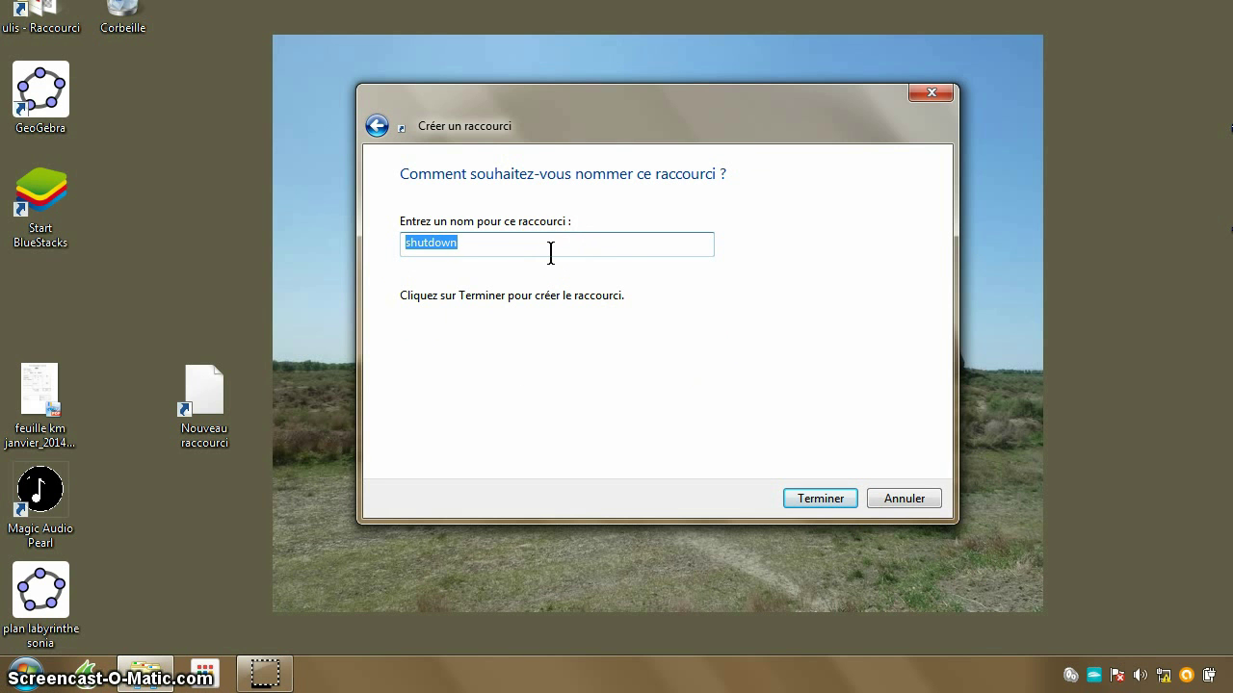
Name the new shortcut "Eteindre l'ordinateur" and finish creating it.
key("BackSpace")
type("Eteindre")
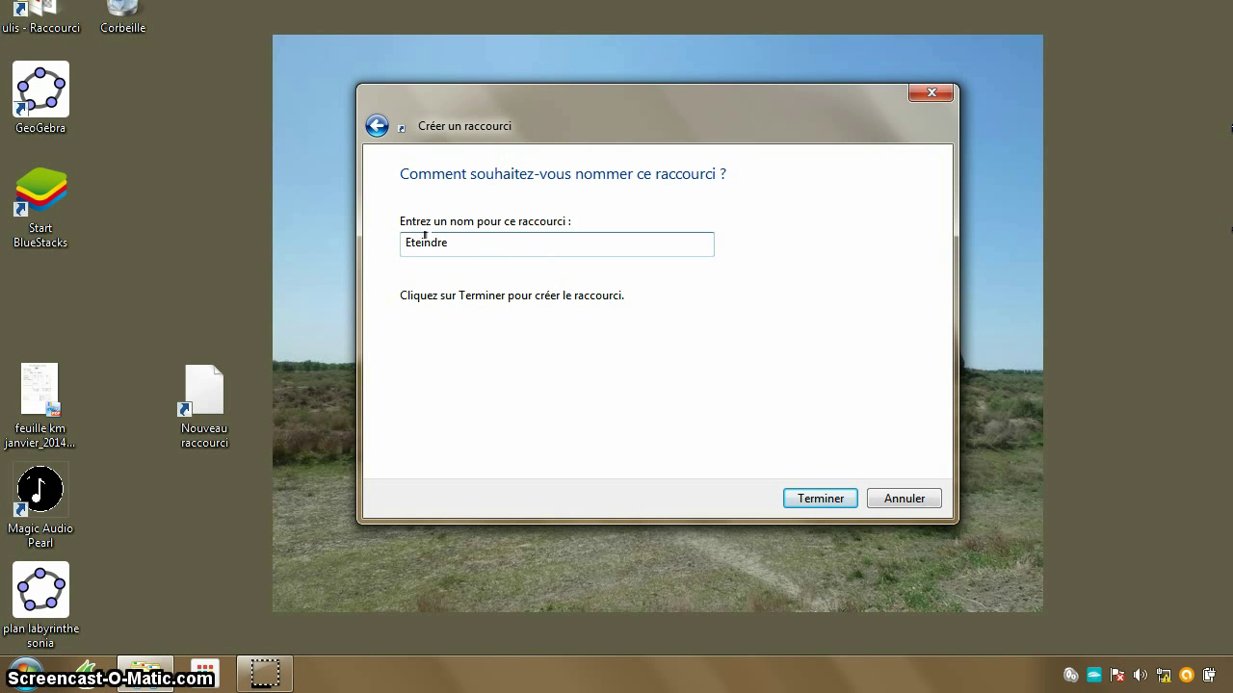
type(" l'ordinateur")
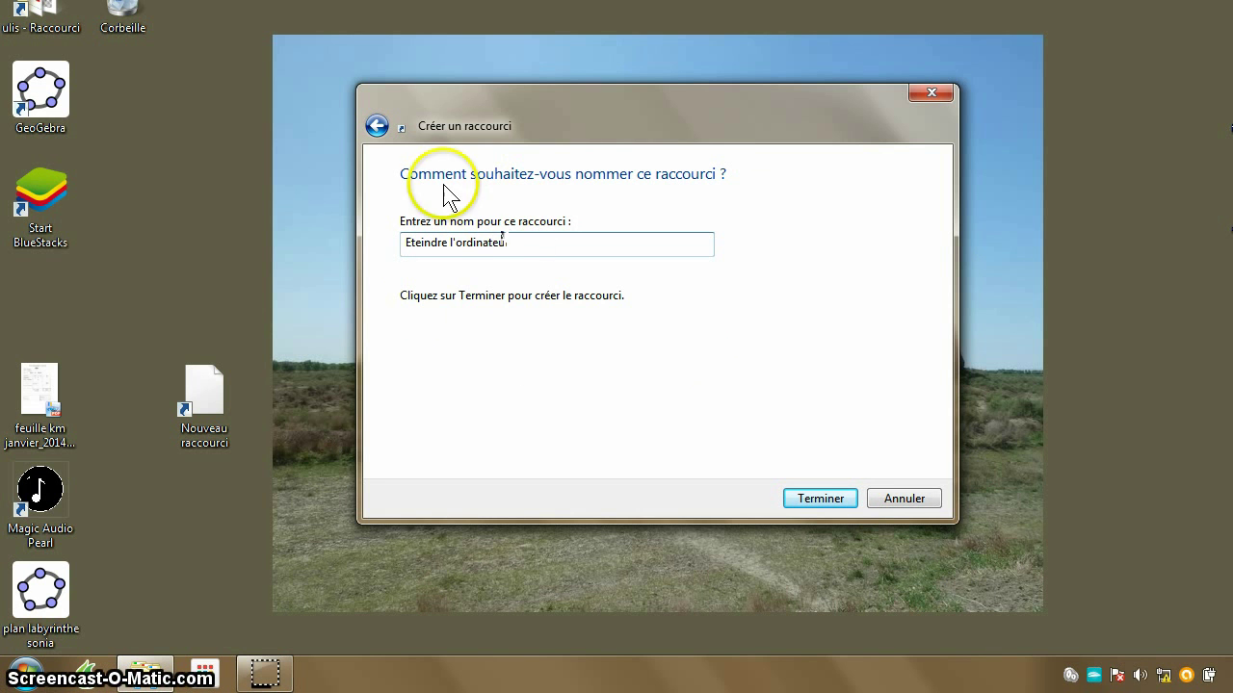
left_click(821, 499)
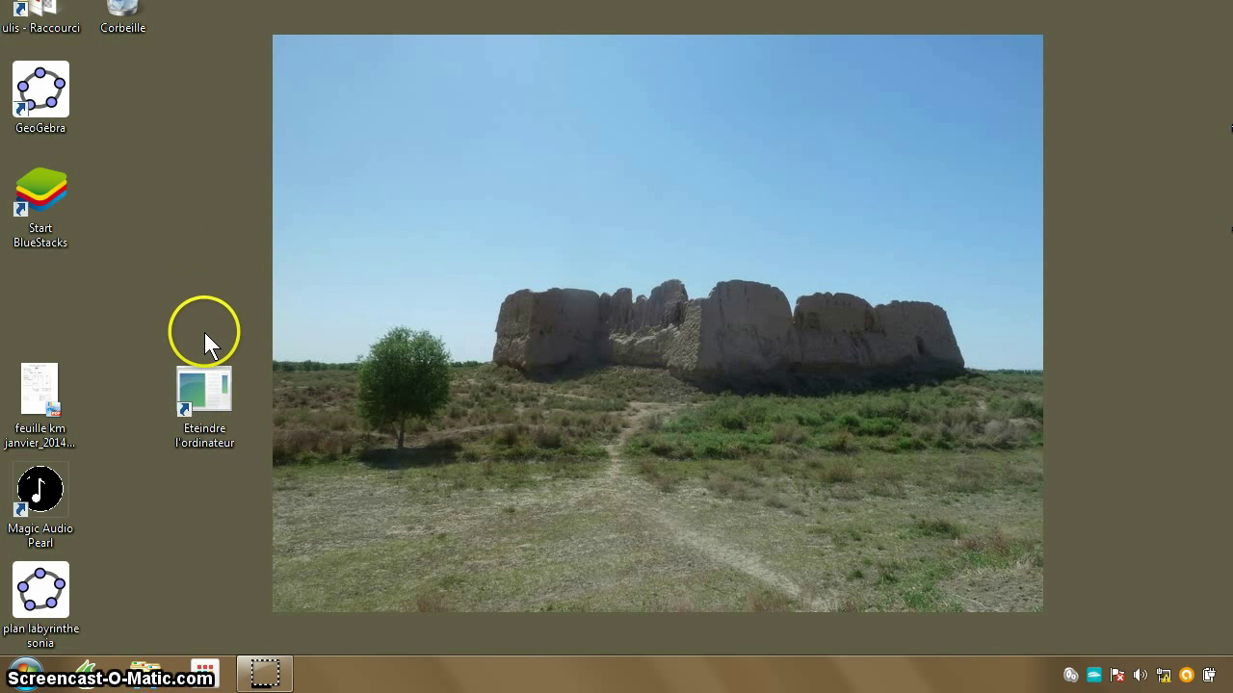
Open the icon selection for the "Eteindre l'ordinateur" shortcut from its properties, accepting the missing-icon notice.
right_click(193, 394)
left_click(254, 382)
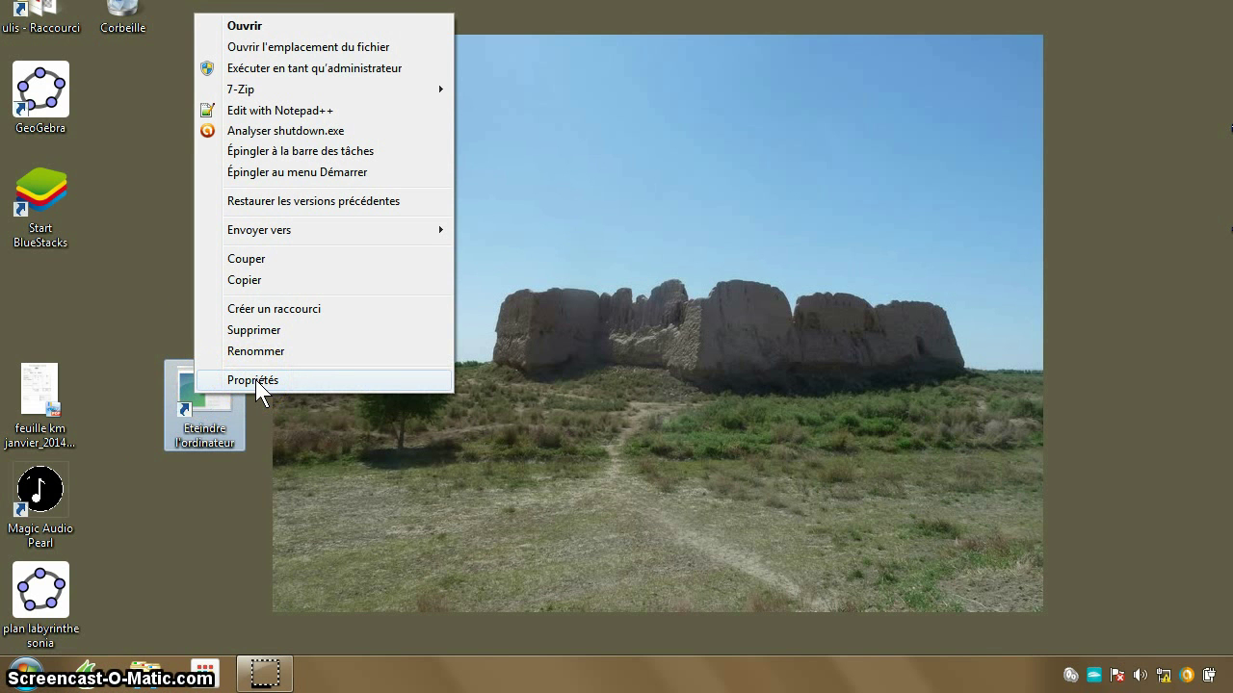
left_click(255, 380)
left_click(288, 424)
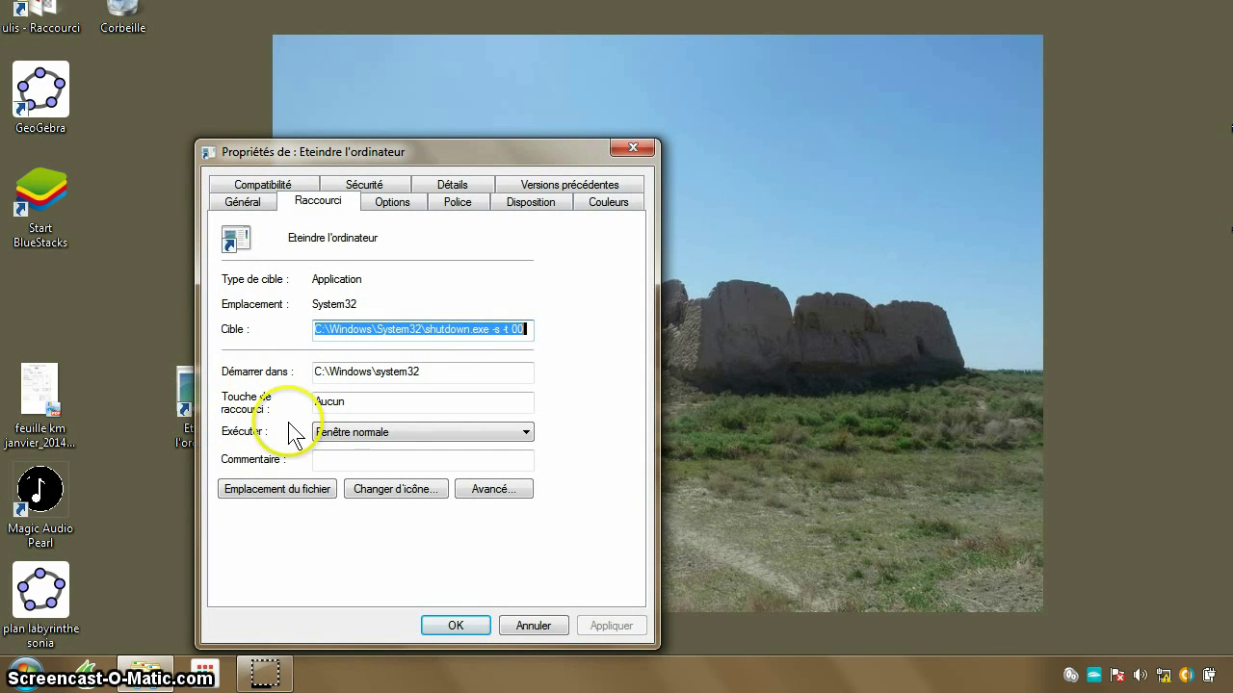
left_click(368, 494)
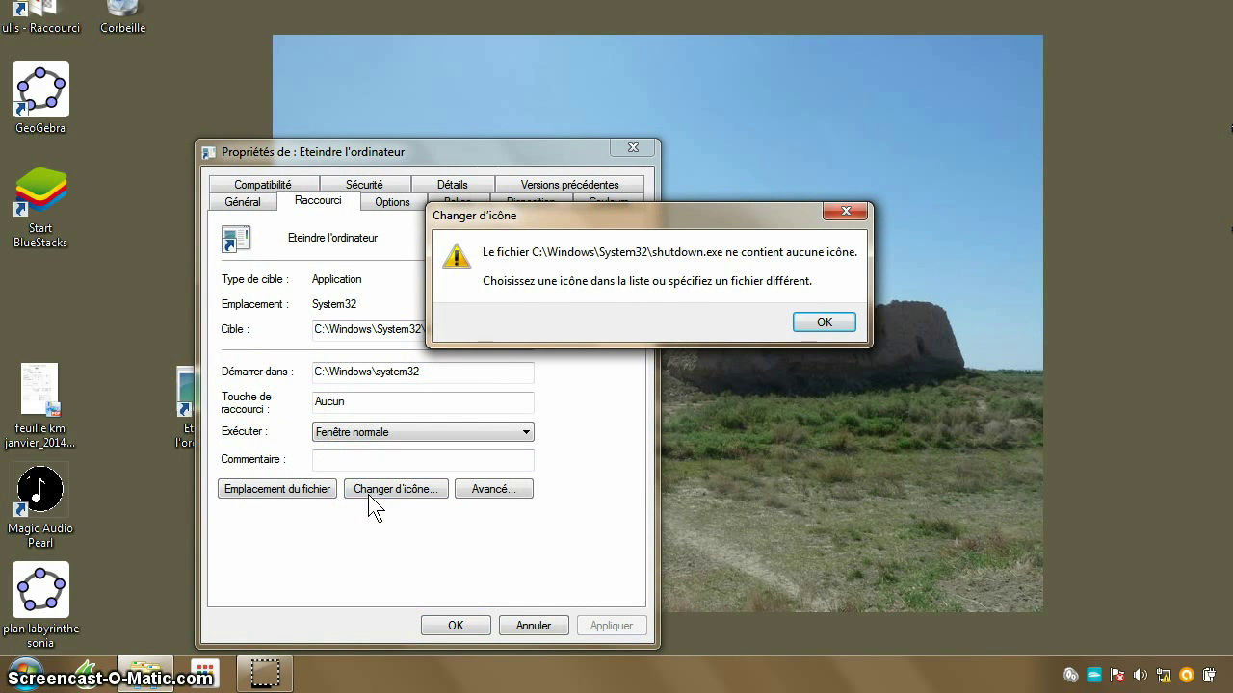
left_click(637, 312)
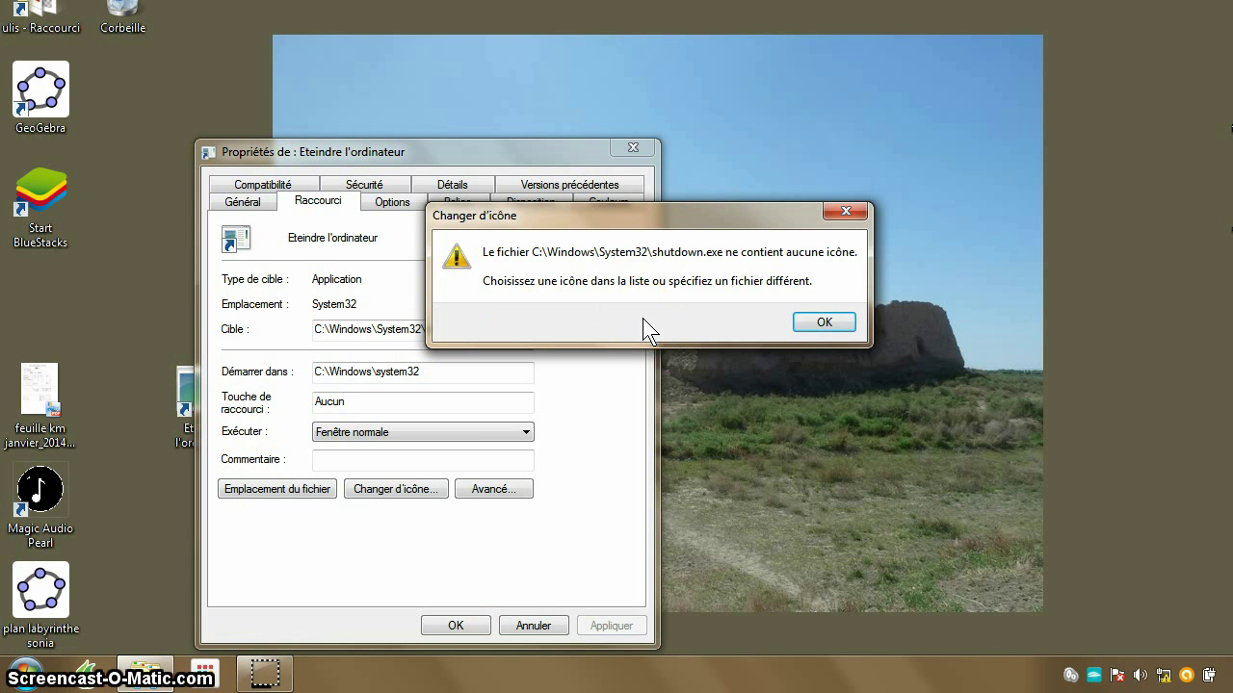
left_click(824, 325)
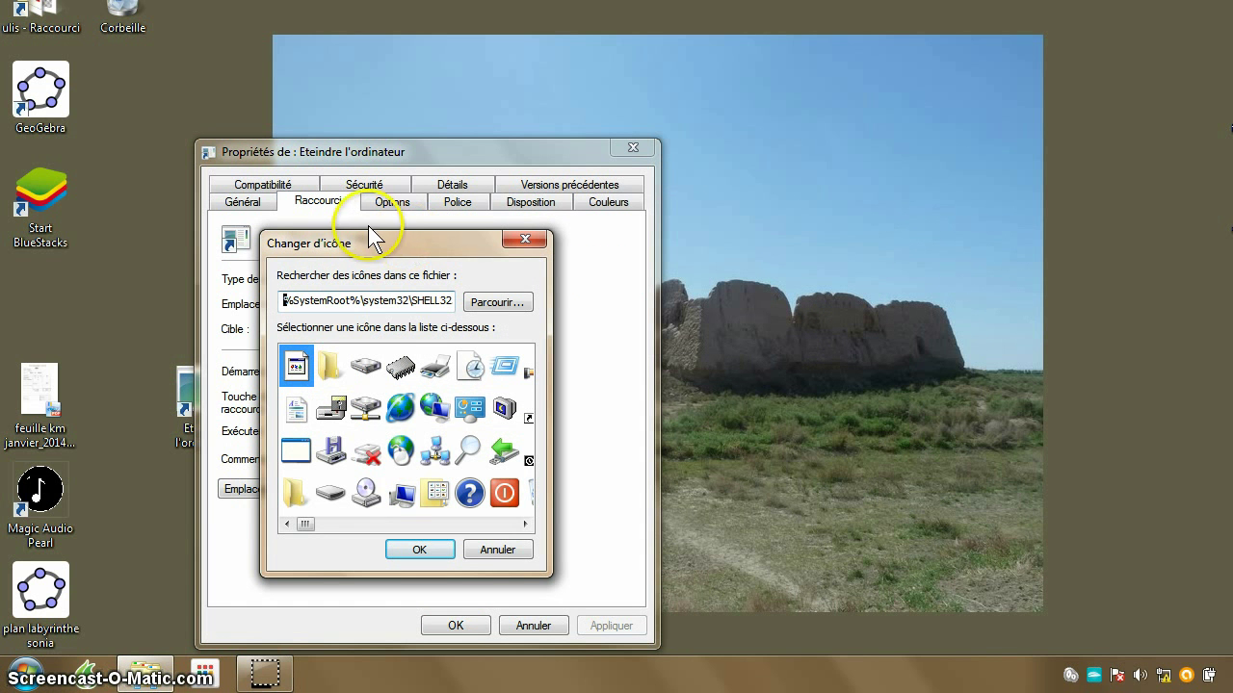
Assign the red power icon from the SHELL32 icon list to the shortcut and save its properties.
left_click(526, 524)
left_click_drag(528, 523, 528, 523)
left_click_drag(386, 524, 294, 530)
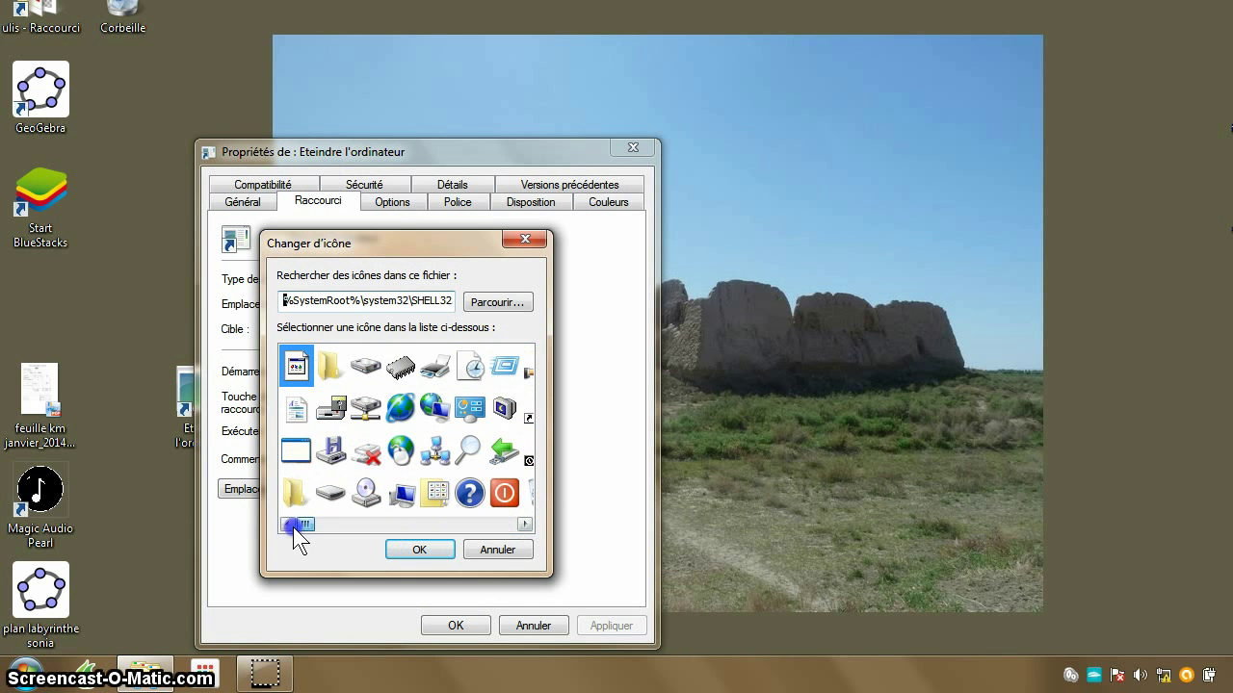
left_click(503, 494)
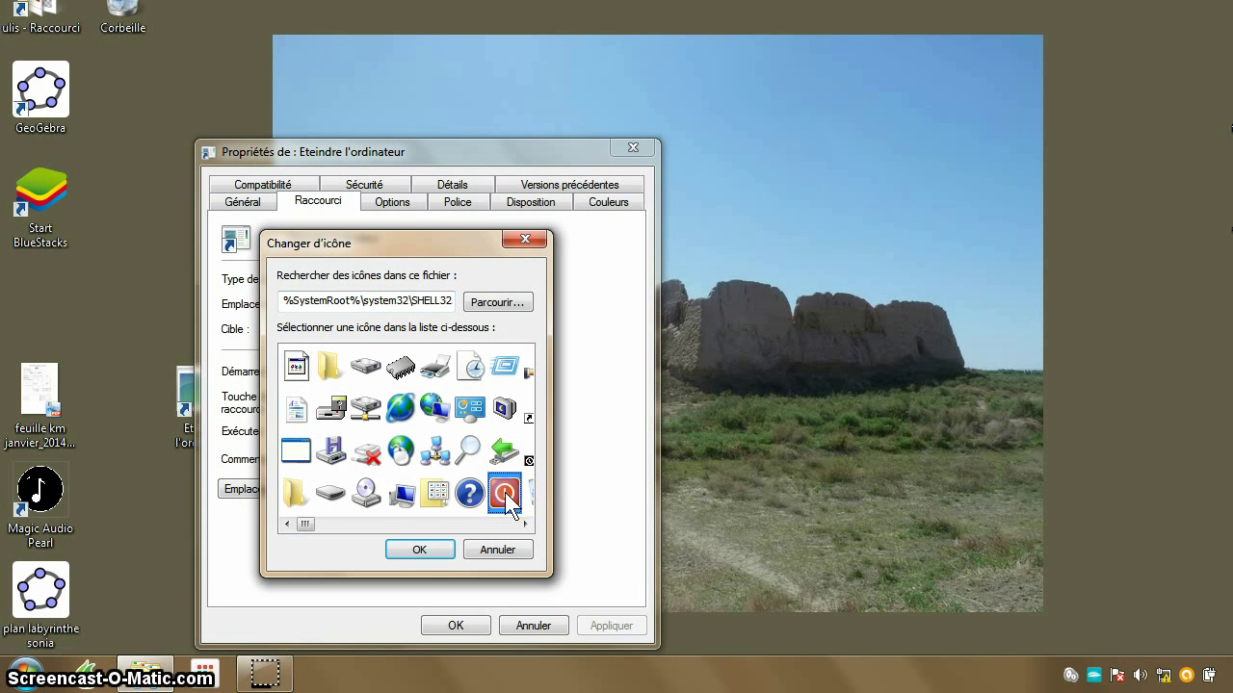
left_click(417, 554)
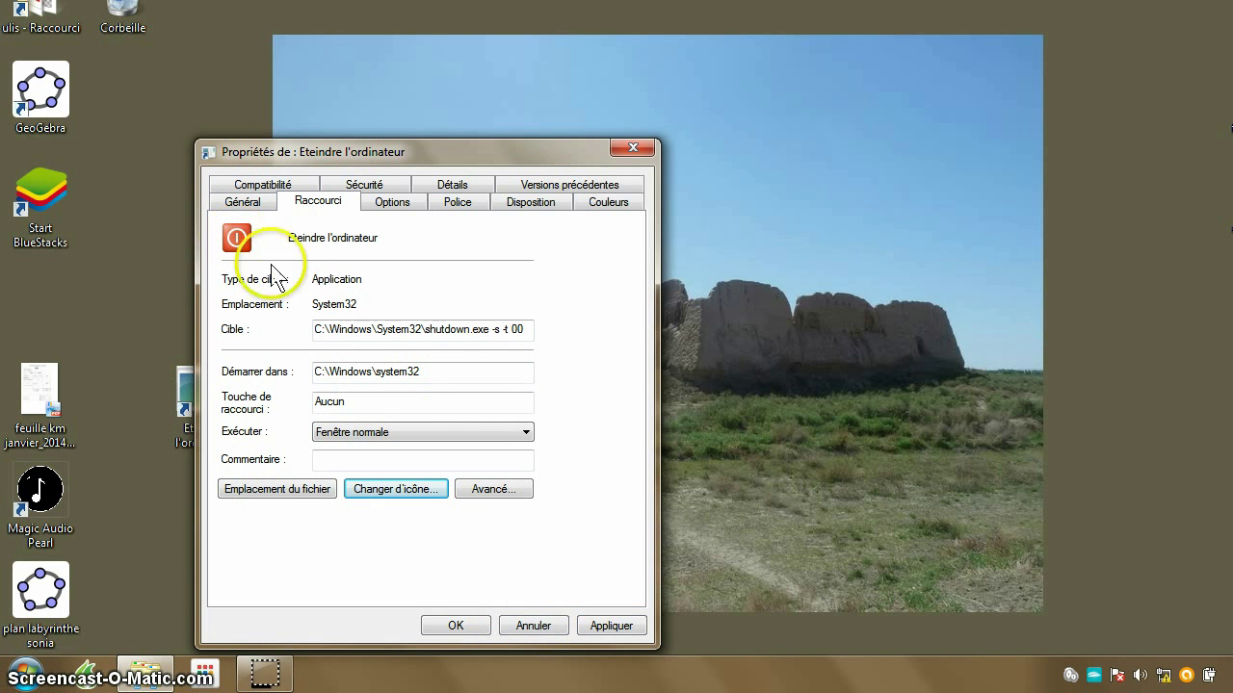
left_click(604, 627)
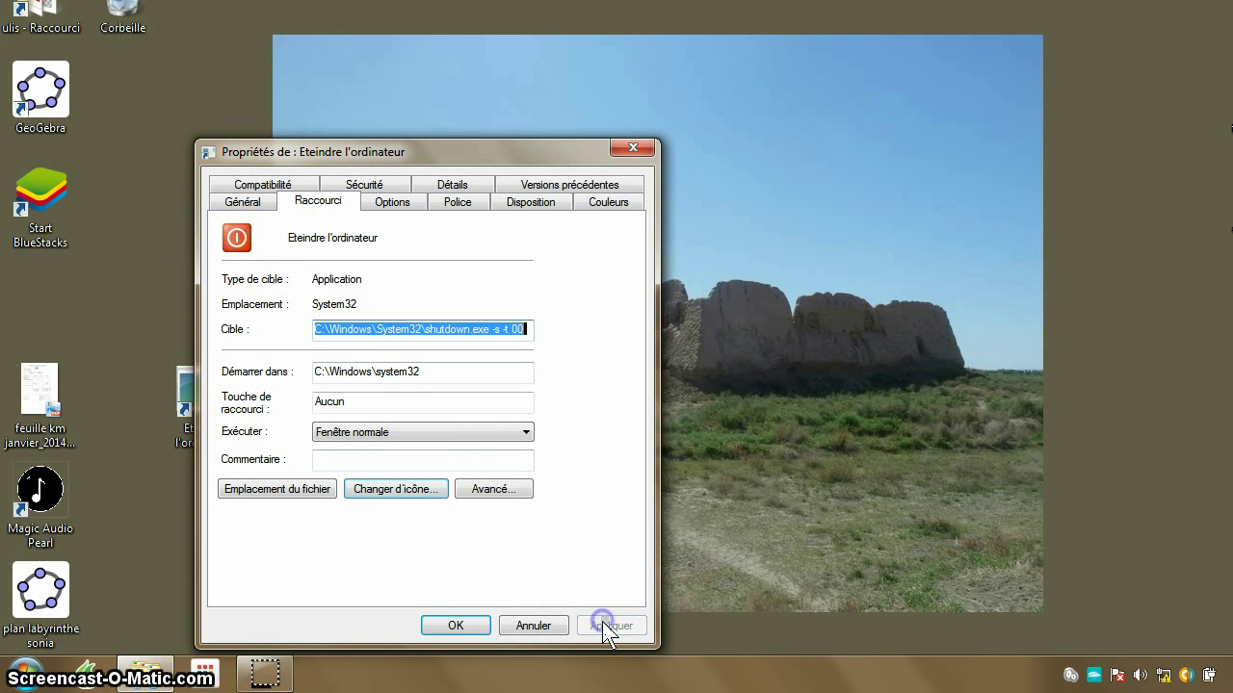
left_click(438, 628)
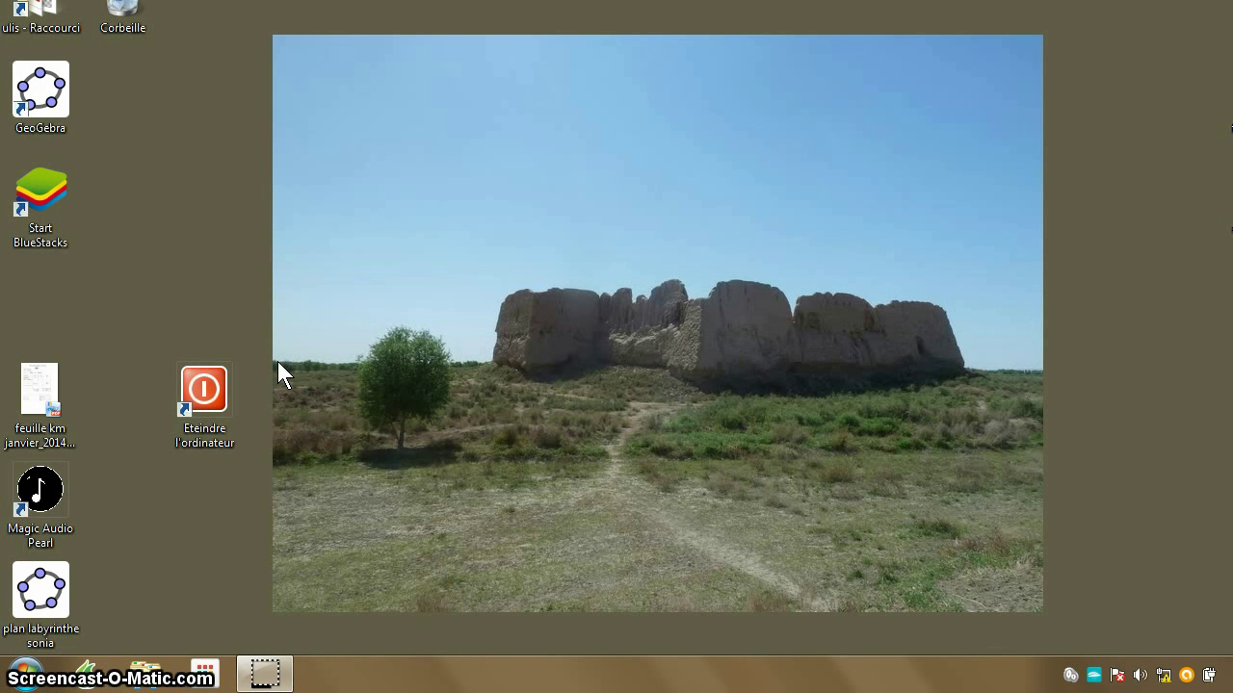
Move the "Eteindre l'ordinateur" shortcut to the upper-right corner of the desktop.
left_click(204, 395)
left_click(240, 265)
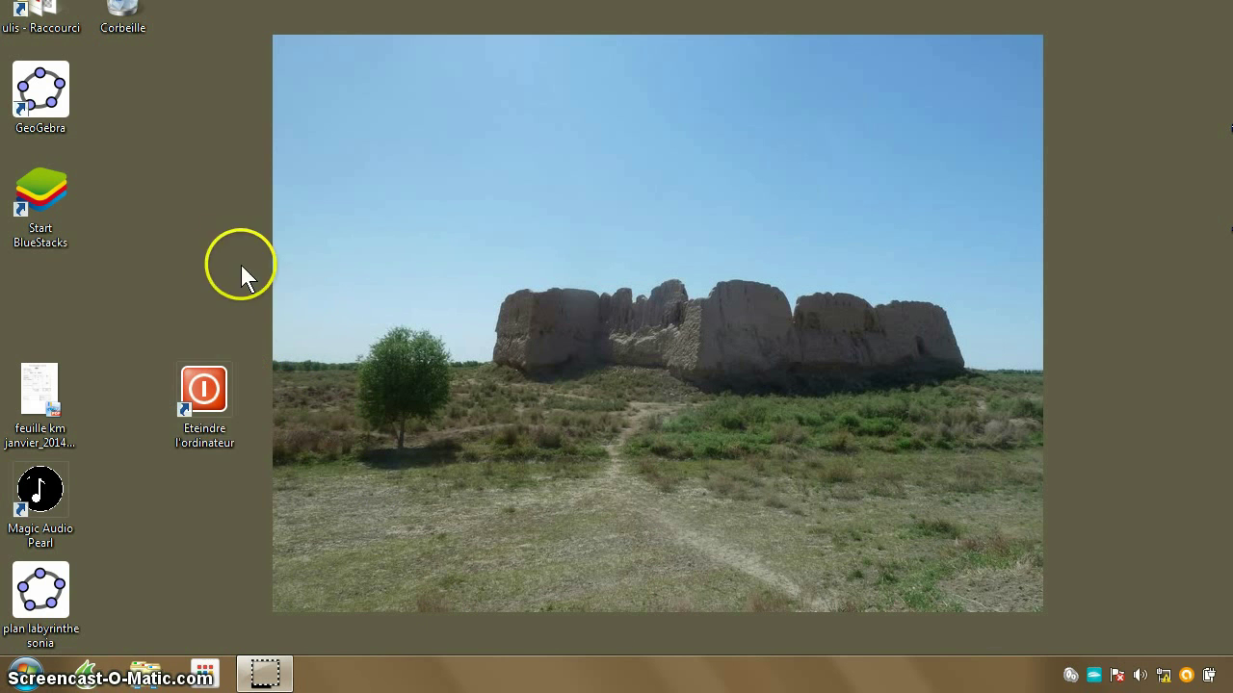
left_click(203, 395)
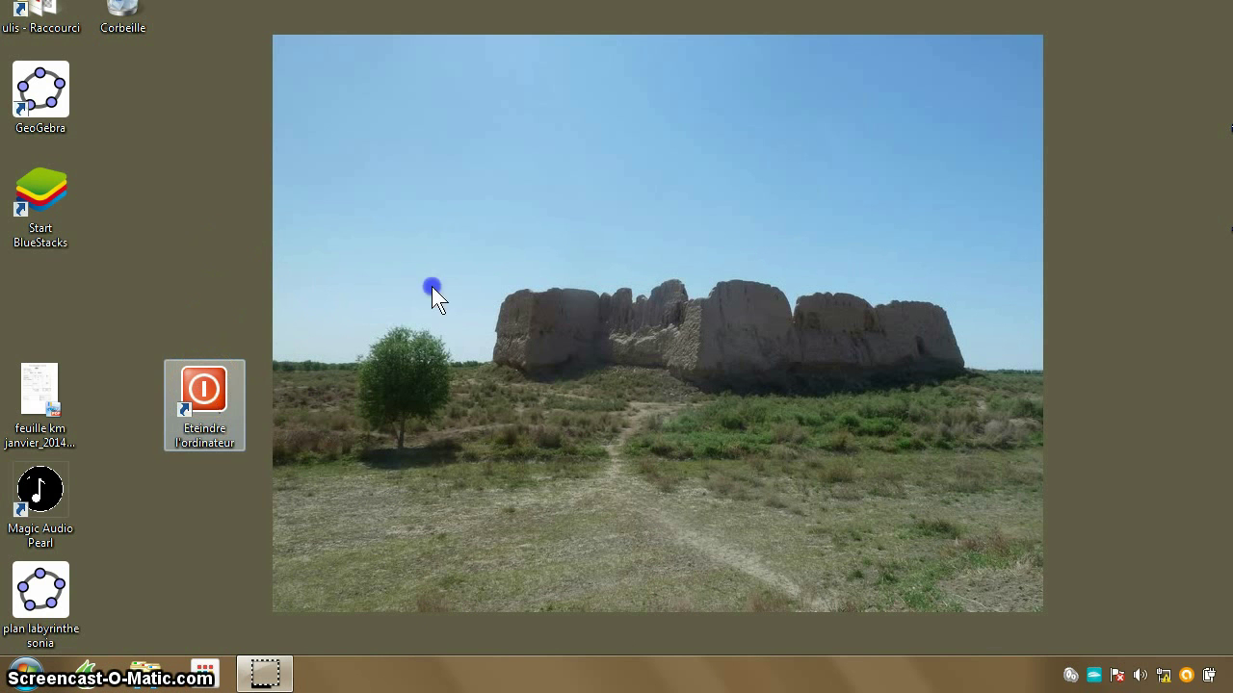
left_click_drag(431, 286, 1151, 44)
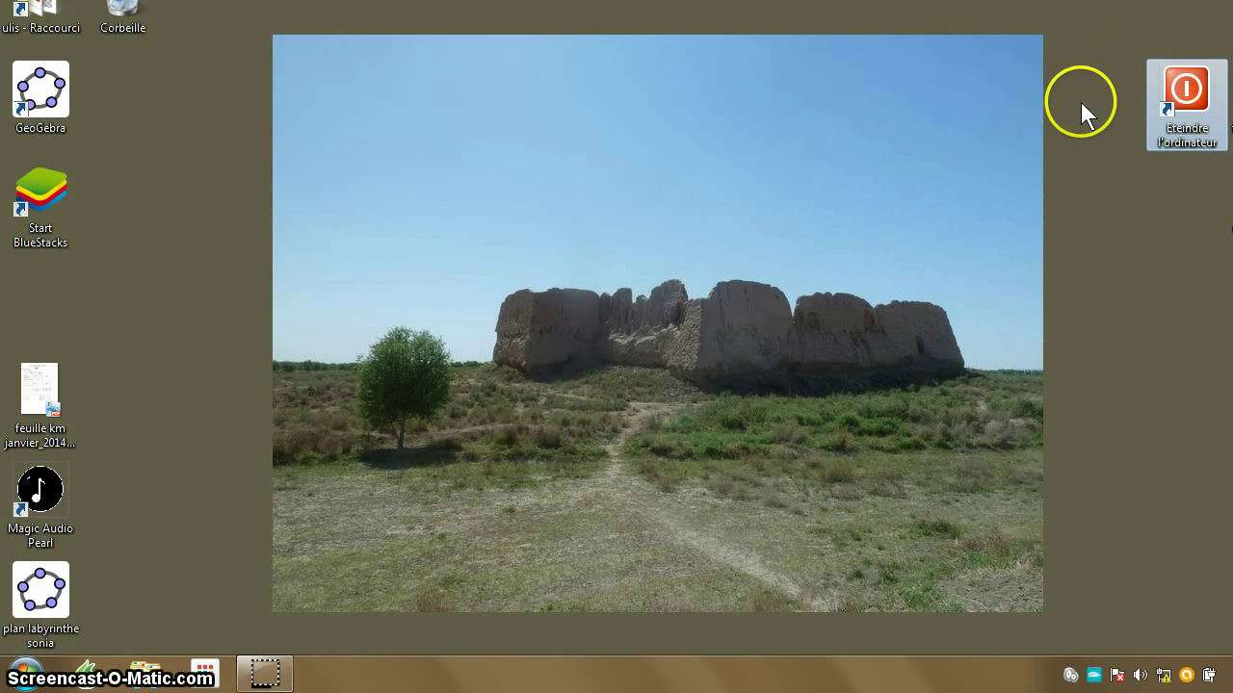
left_click(1186, 96)
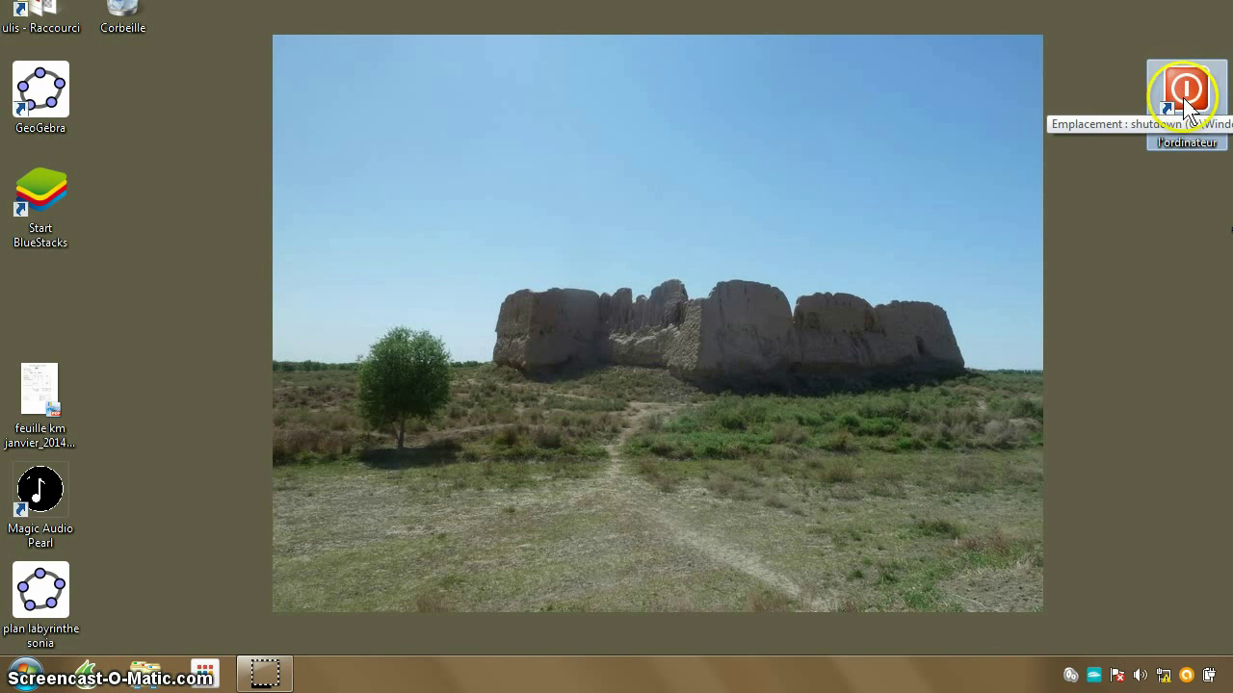
left_click(1151, 232)
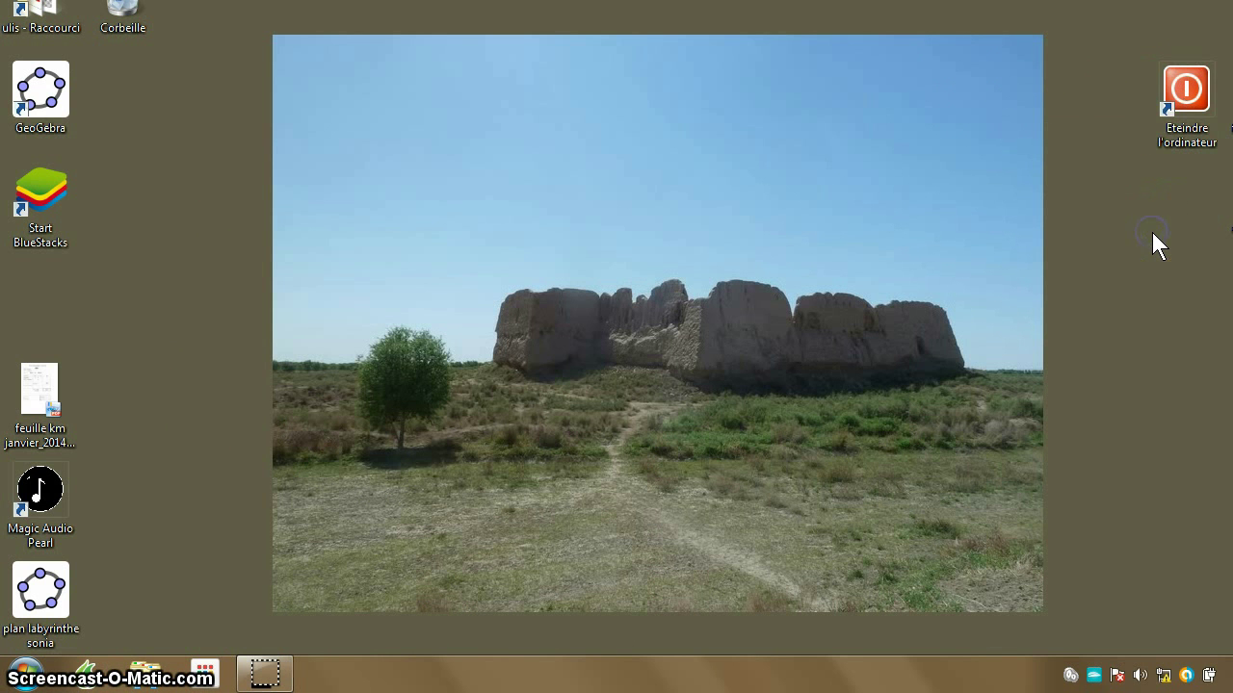
left_click(1181, 92)
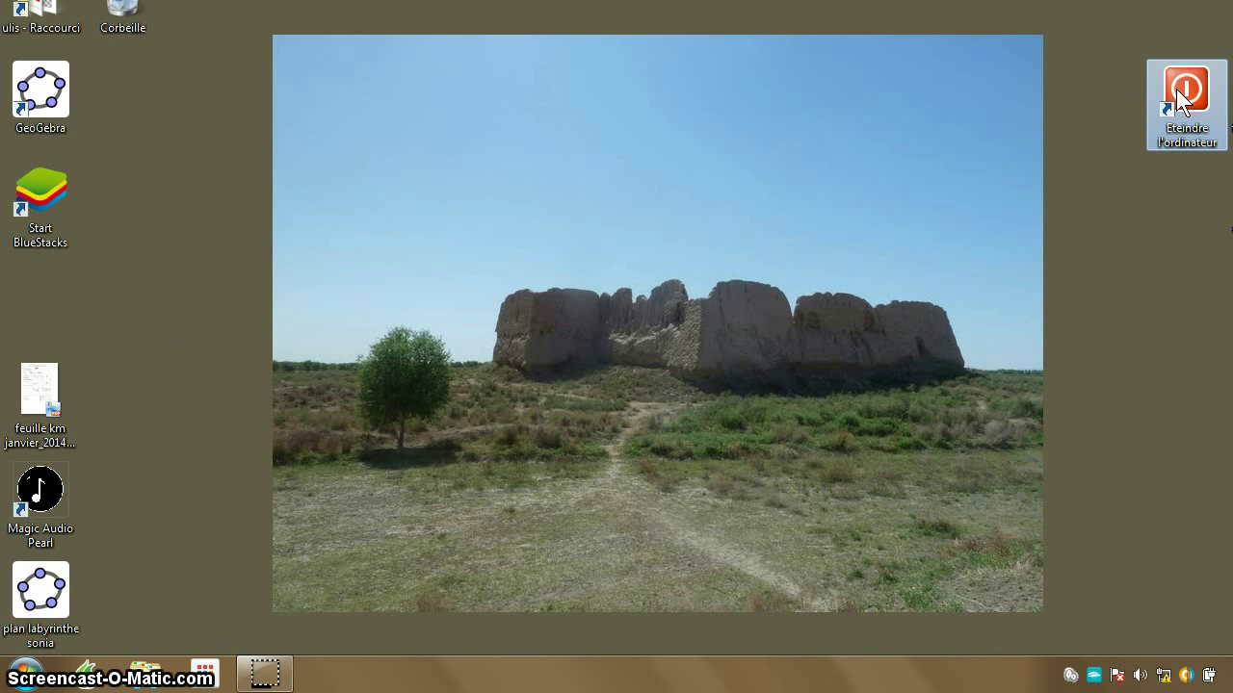
left_click(521, 223)
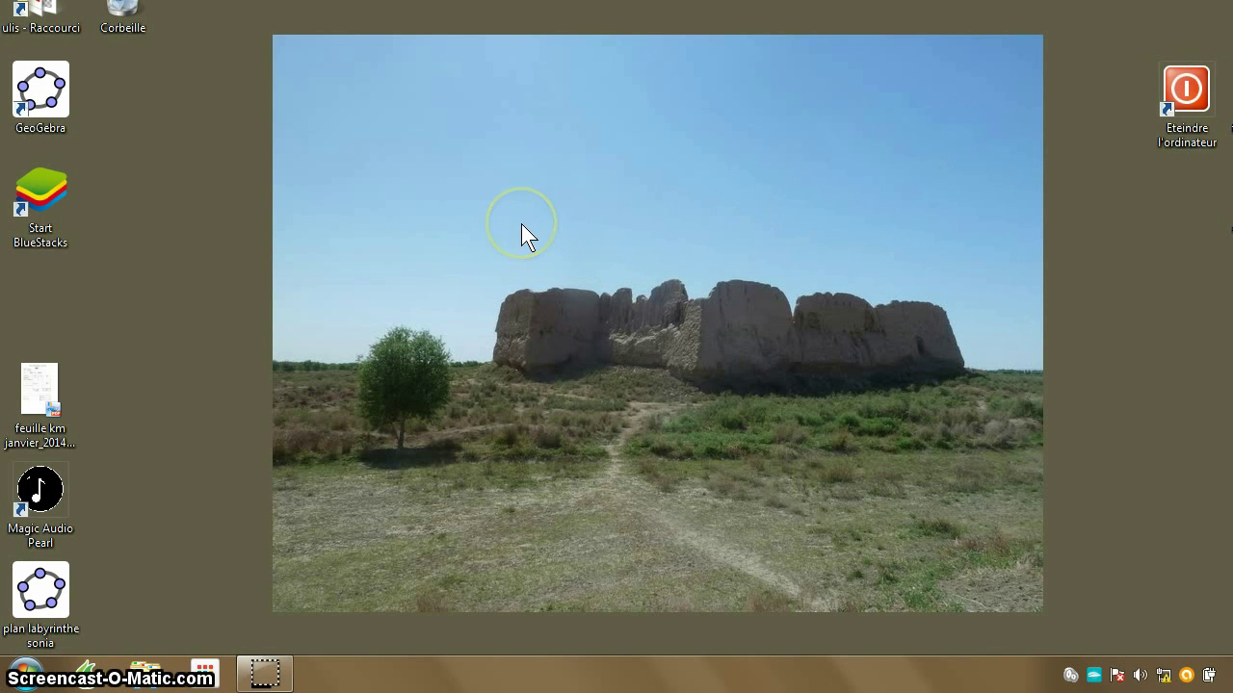